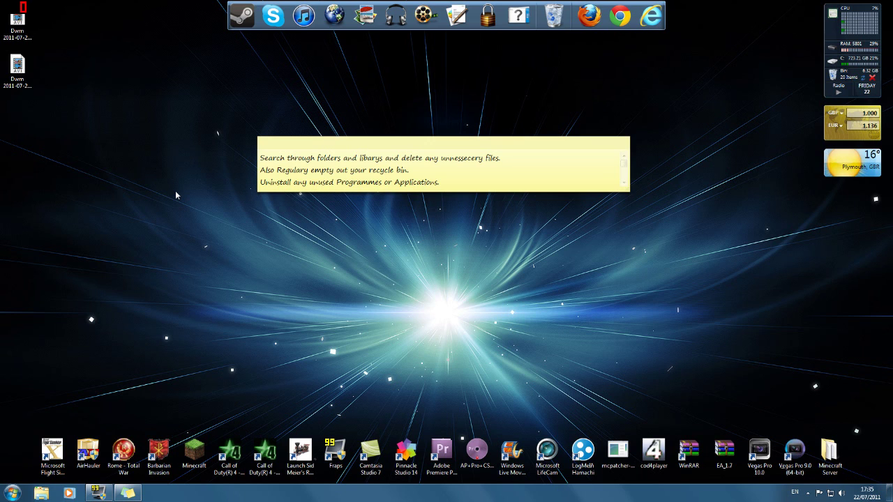
Open and close Control Panel, then scroll the sticky note to reveal the 'Delete unwanted emails' tip.
mouse_move(420, 144)
click(13, 493)
click(161, 374)
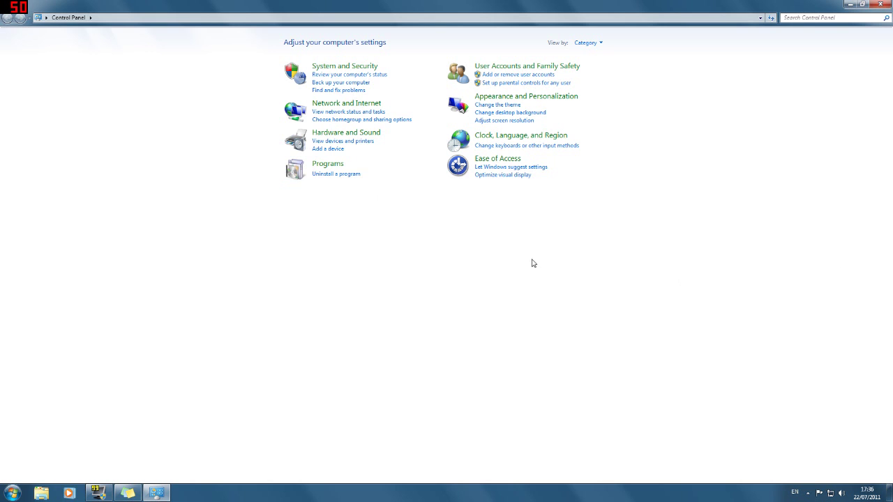
click(880, 4)
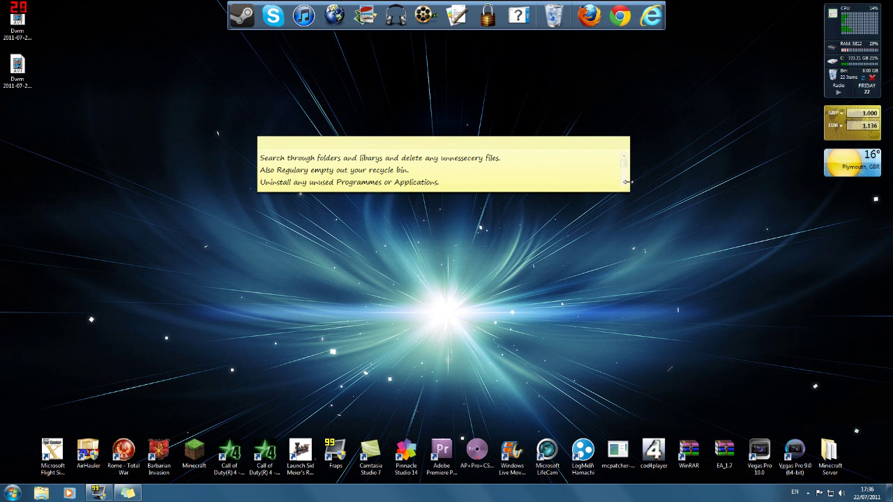
click(625, 185)
click(625, 184)
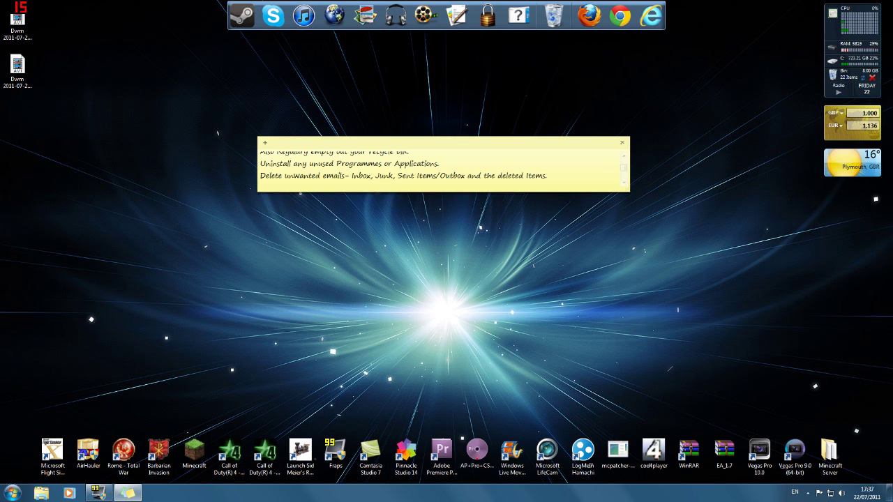
Add '1) Disk Cleanup' below the tips on the sticky note and drag the note to the screen top.
scroll(626, 185, down, 1)
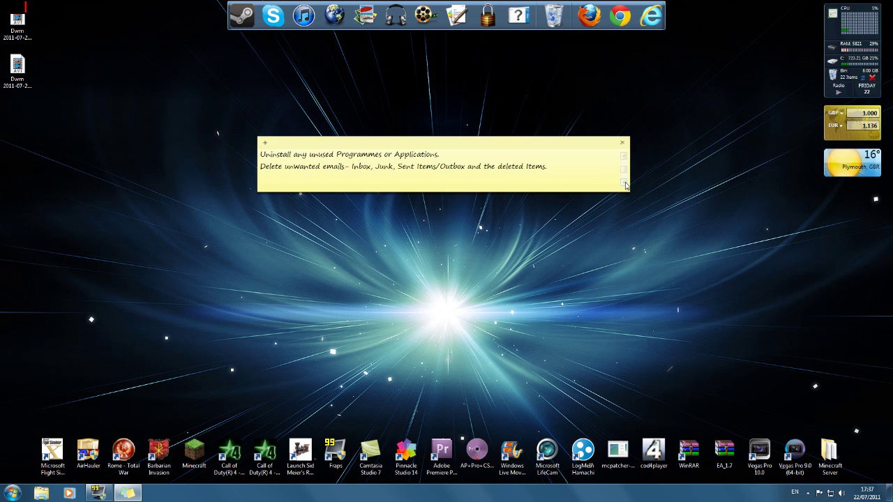
key(Return)
text(1) Disk Cleanup)
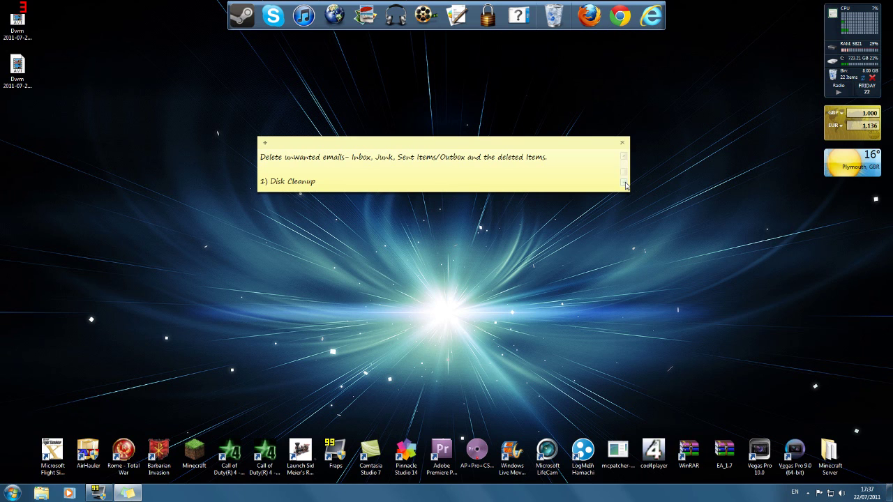
drag(429, 147, 433, 46)
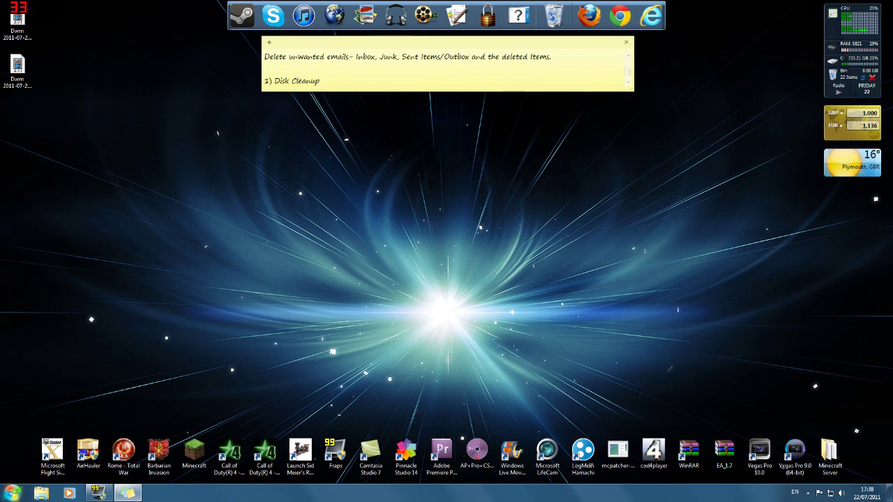
Browse the Start menu to All Programs > Accessories > System Tools to reach Disk Cleanup.
click(12, 495)
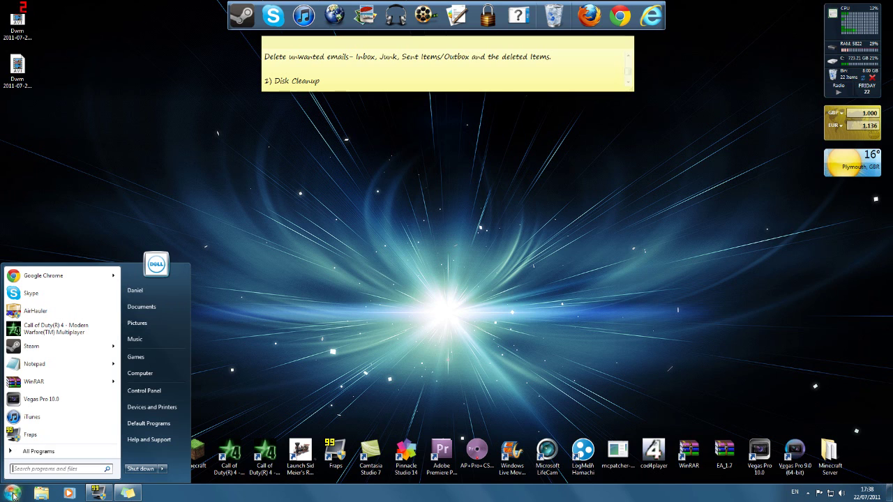
click(36, 452)
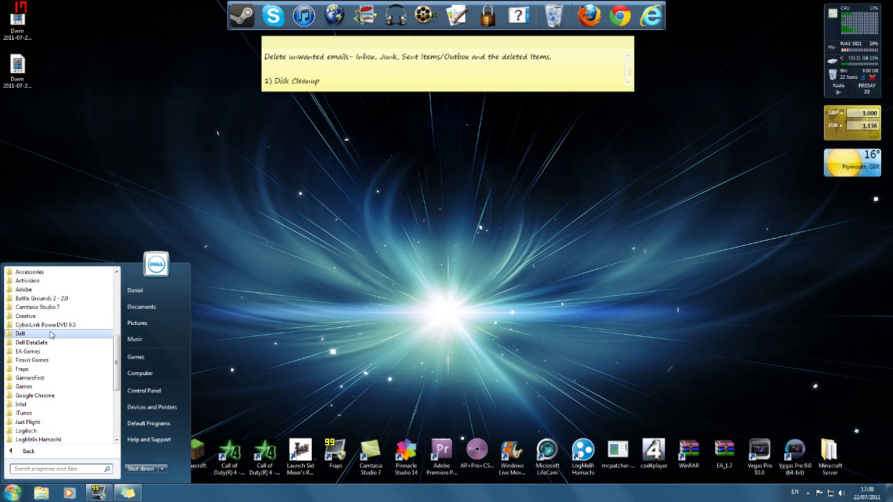
click(31, 272)
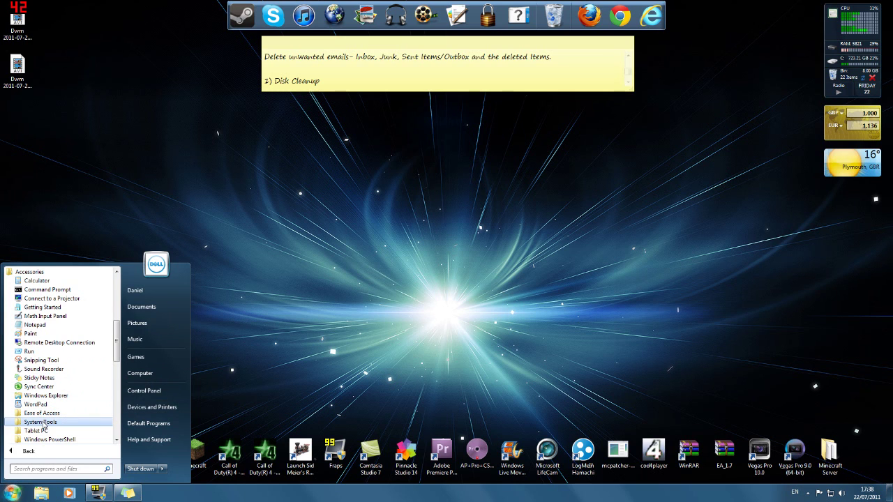
click(97, 423)
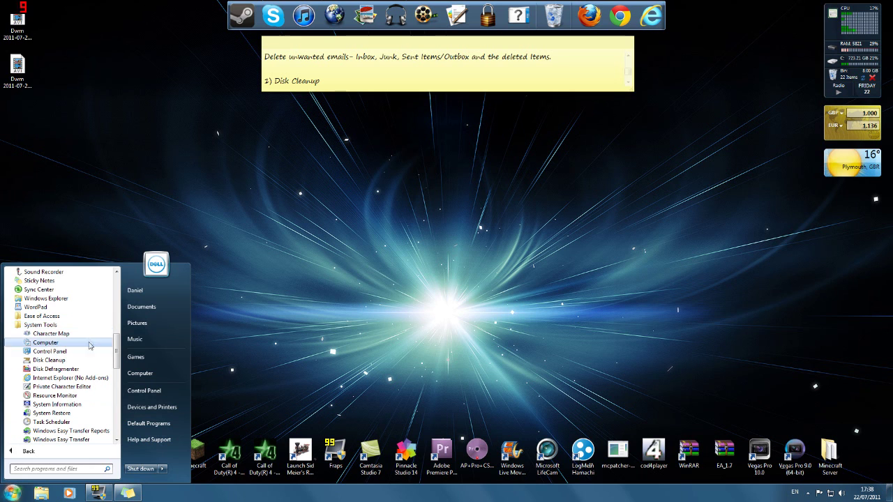
scroll(89, 341, down, 1)
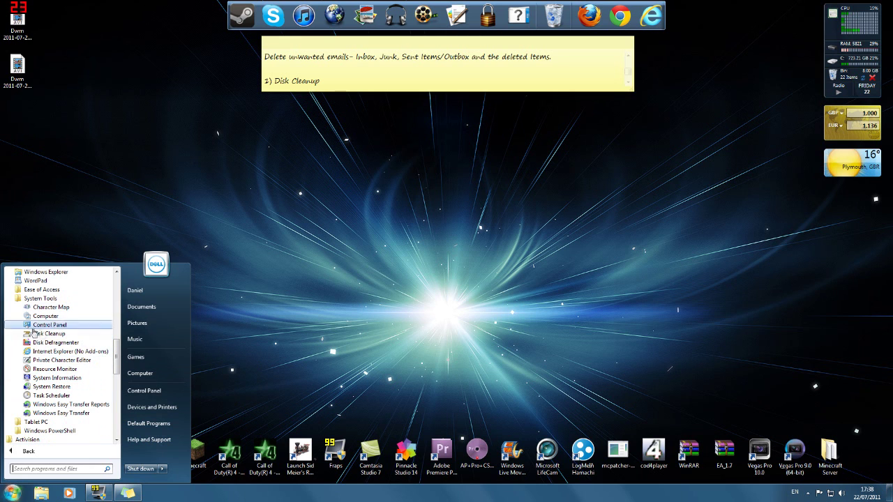
Launch Disk Cleanup and confirm drive OS (C:) for scanning.
click(55, 333)
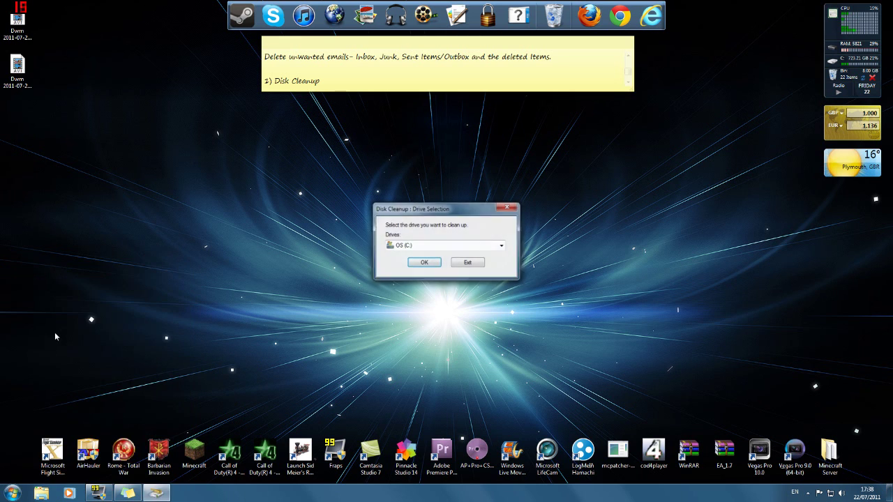
click(423, 263)
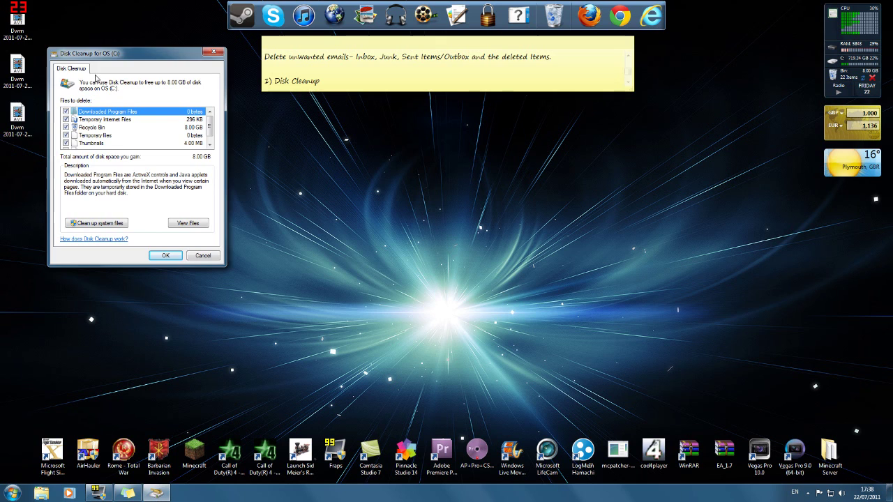
Center the Disk Cleanup window, review the checked categories, and permanently delete those files.
drag(139, 57, 444, 125)
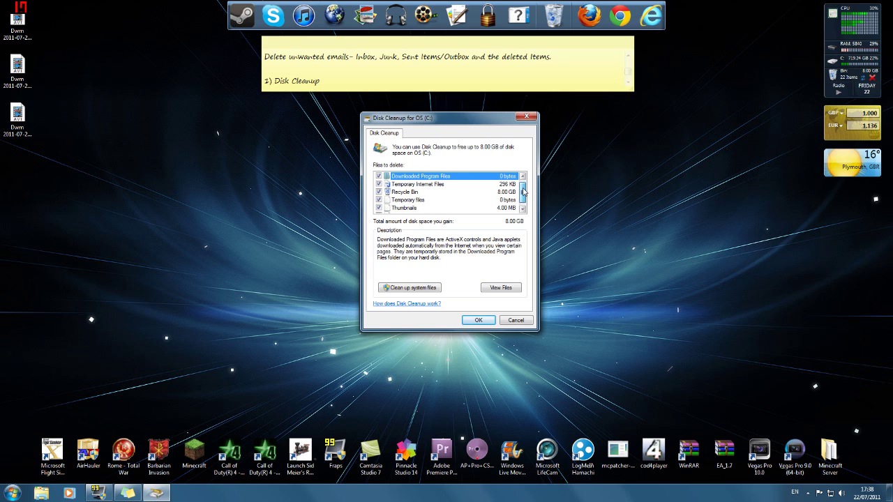
drag(524, 192, 524, 198)
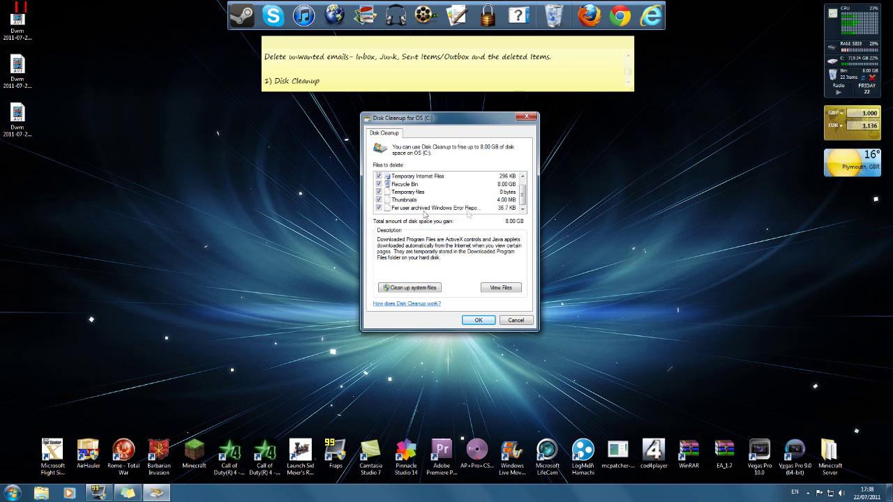
click(522, 176)
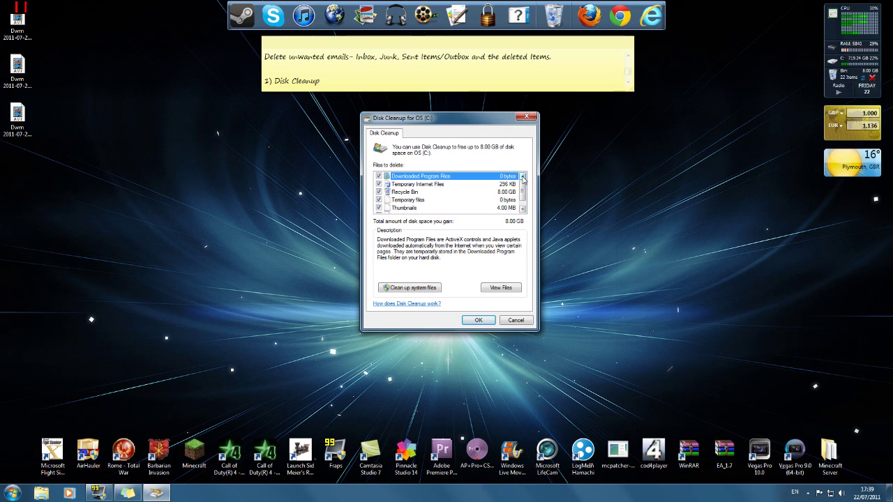
click(476, 321)
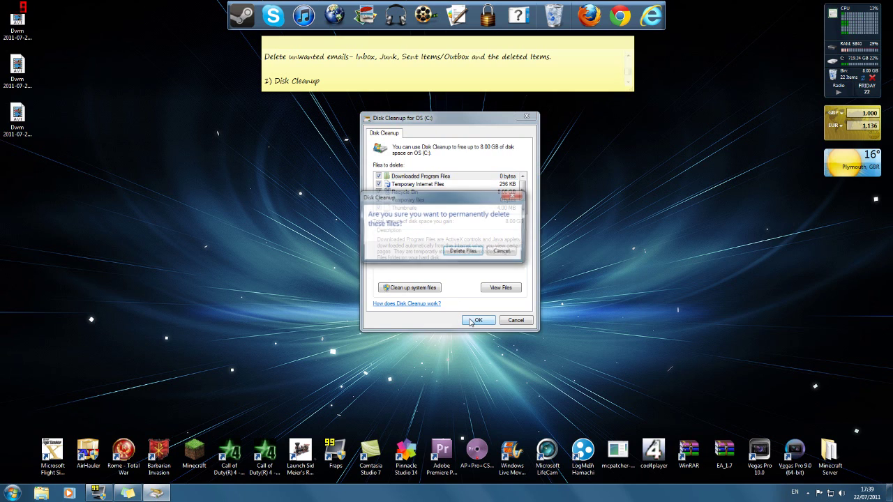
click(464, 253)
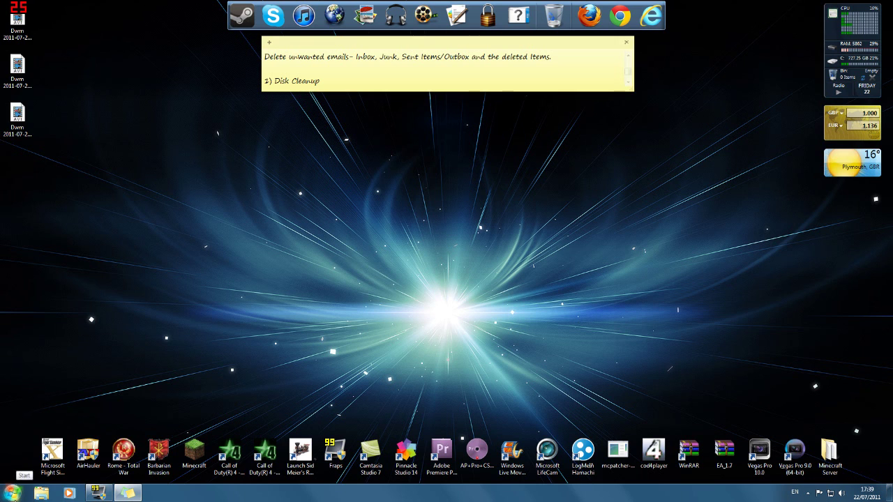
Open the Start menu, then dismiss it by focusing the sticky note showing '2) Disk Defragmentor'.
click(12, 491)
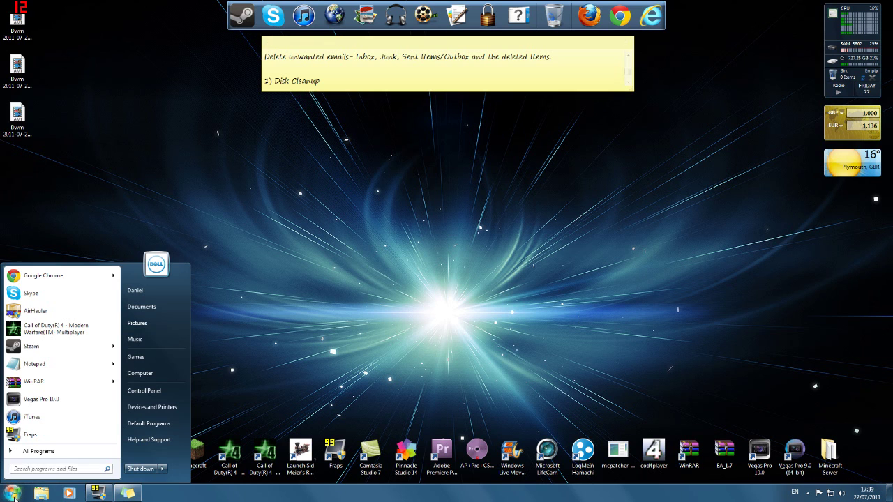
click(632, 75)
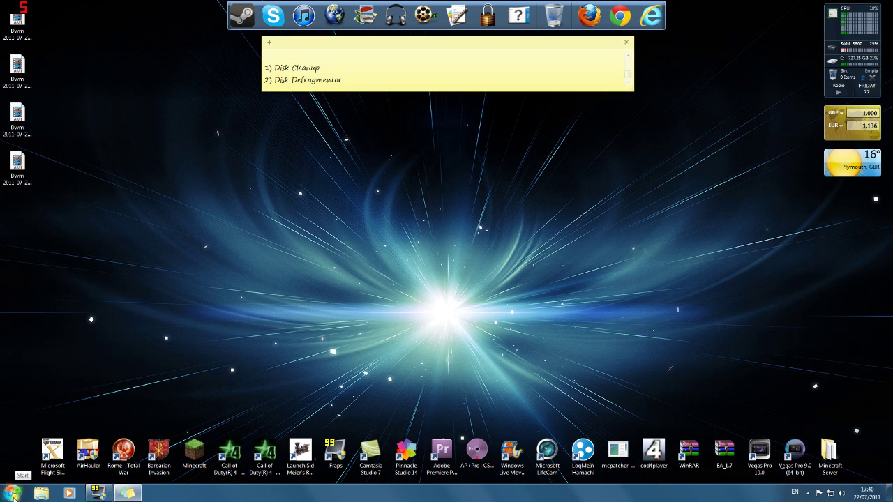
Launch Disk Defragmenter from All Programs > Accessories > System Tools.
click(14, 493)
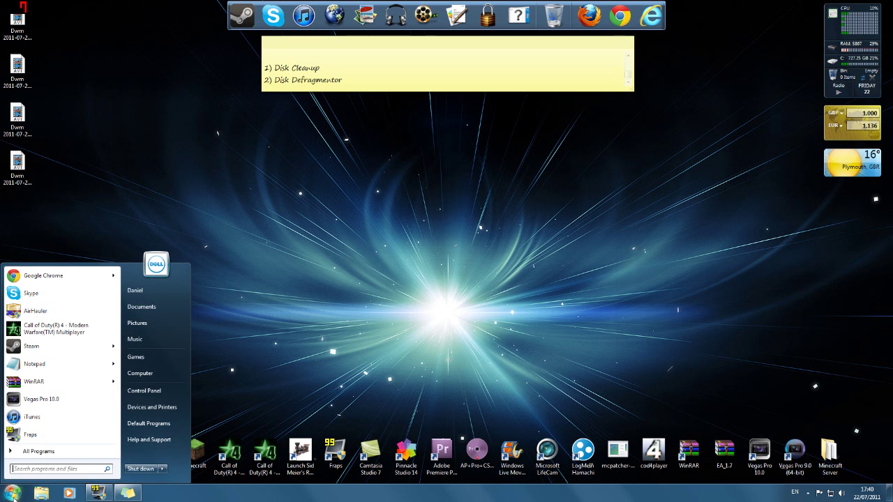
click(35, 455)
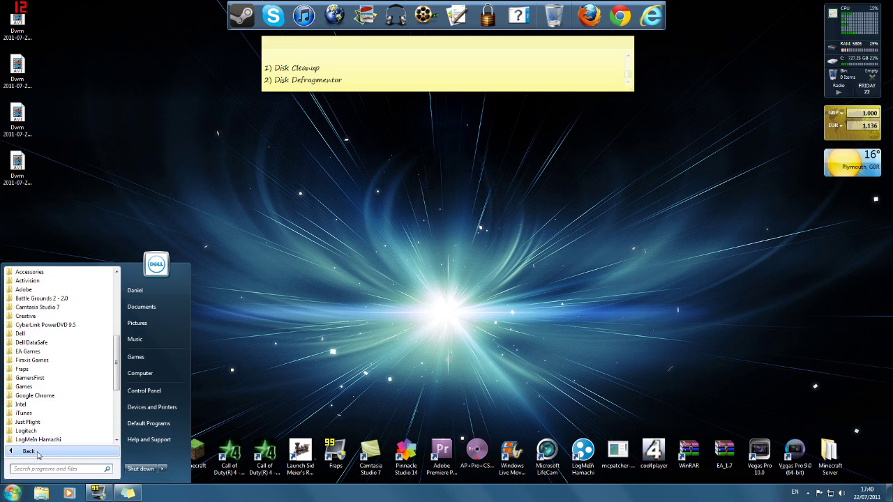
click(37, 457)
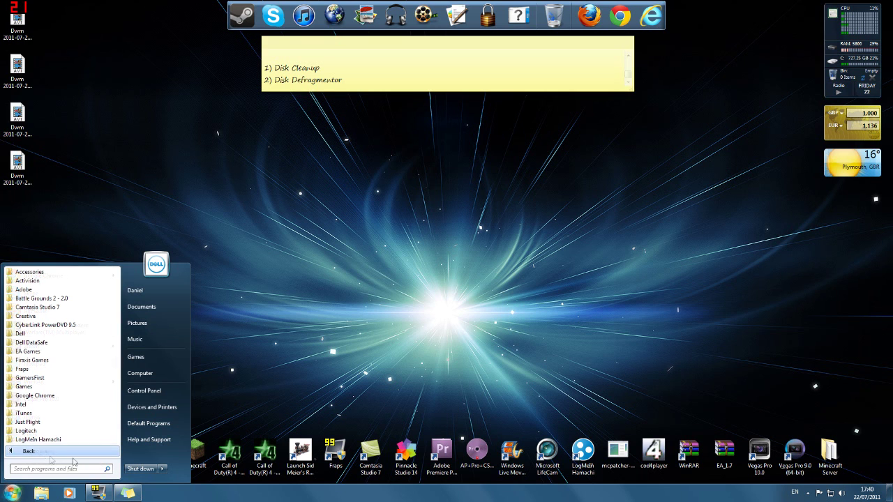
click(62, 274)
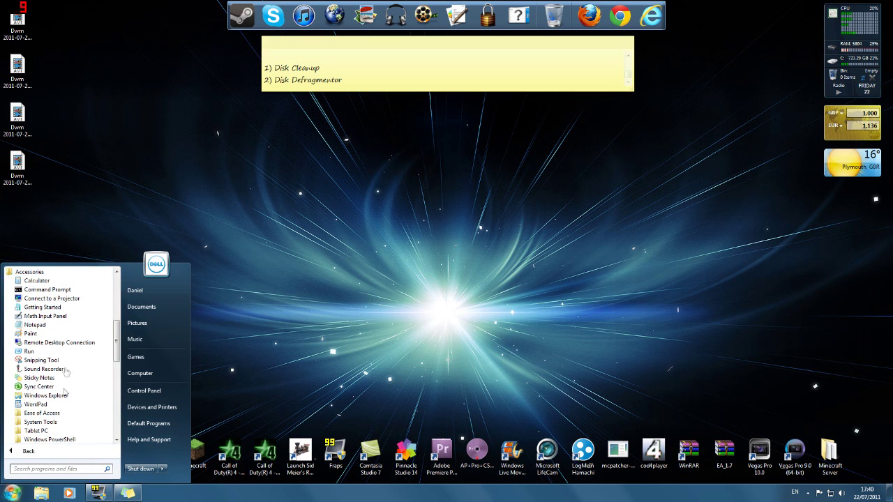
click(59, 422)
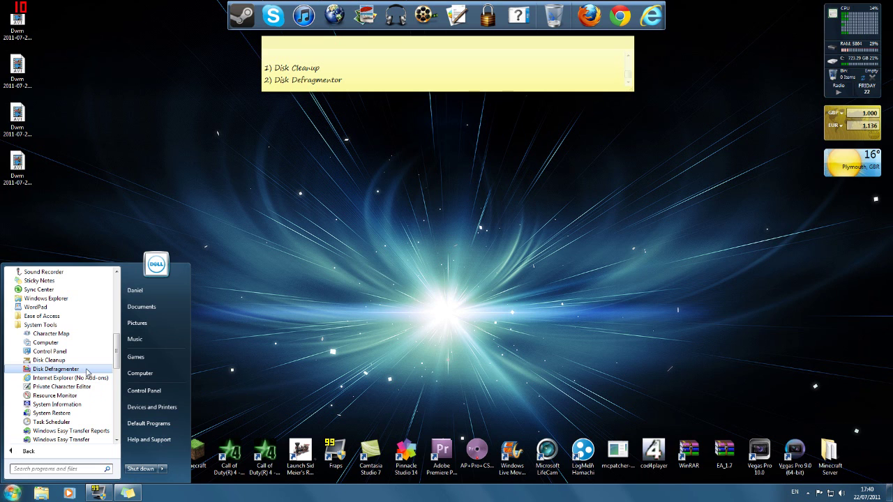
click(56, 369)
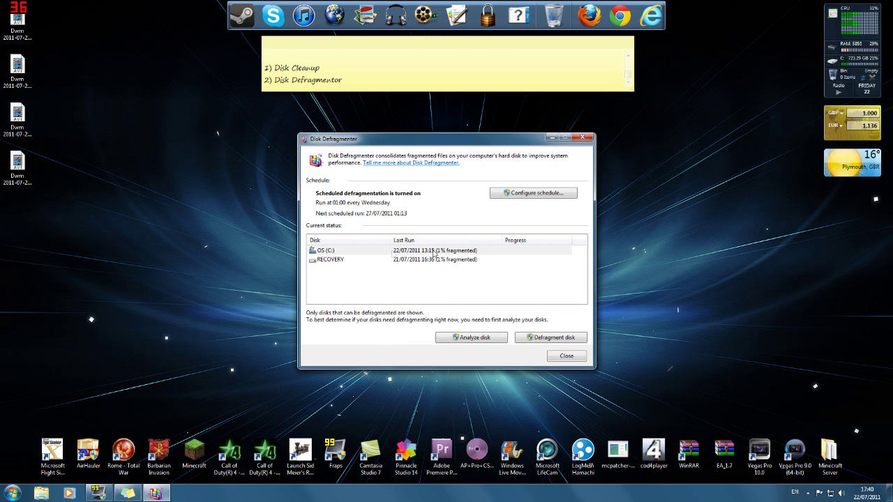
Select drive OS (C:) and run Analyze disk to check its fragmentation.
click(368, 255)
click(432, 251)
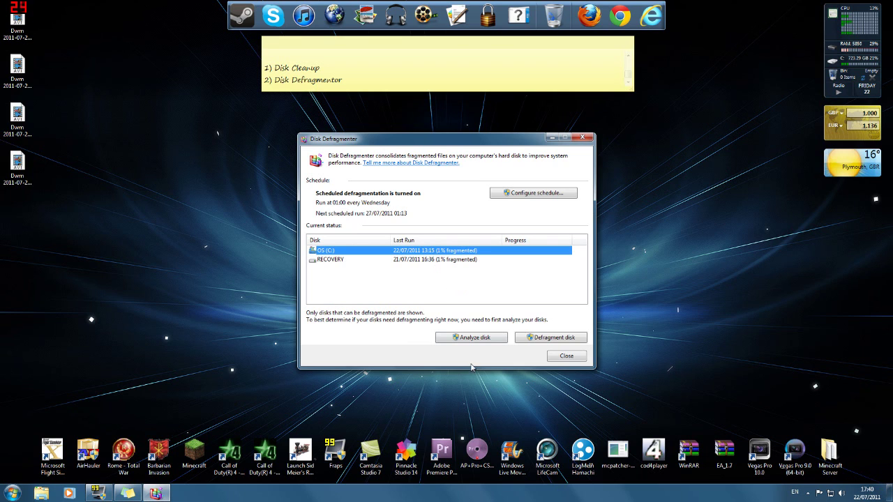
click(477, 340)
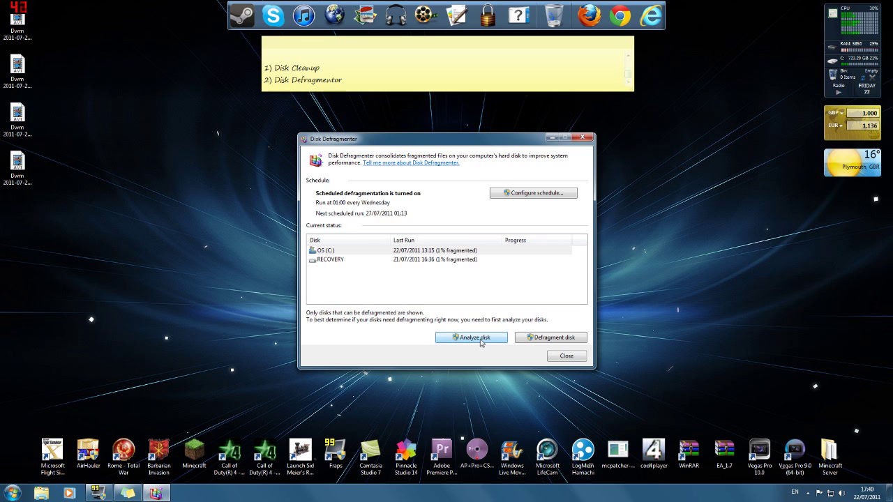
click(480, 342)
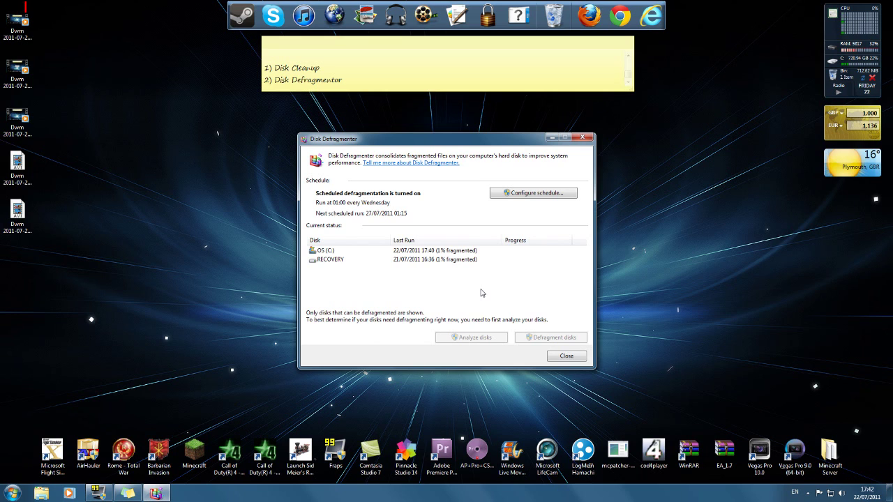
Select the freshly analyzed OS (C:) drive, now shown as 1% fragmented.
click(458, 254)
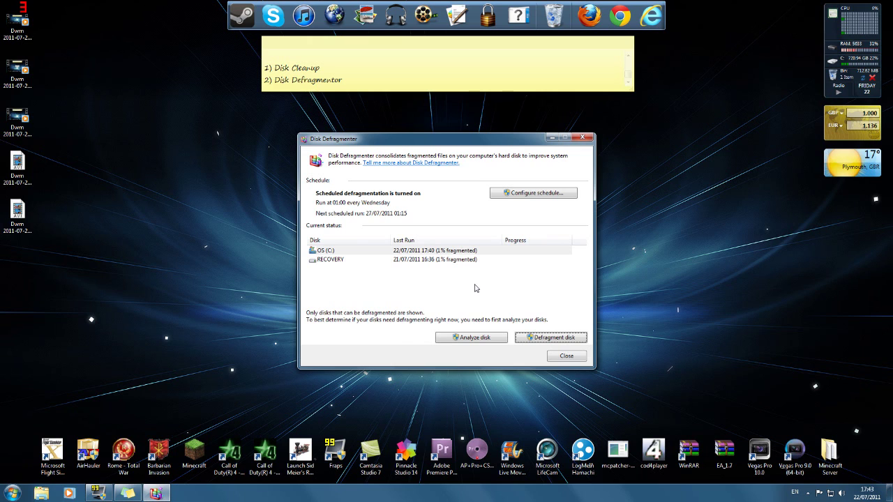
click(566, 358)
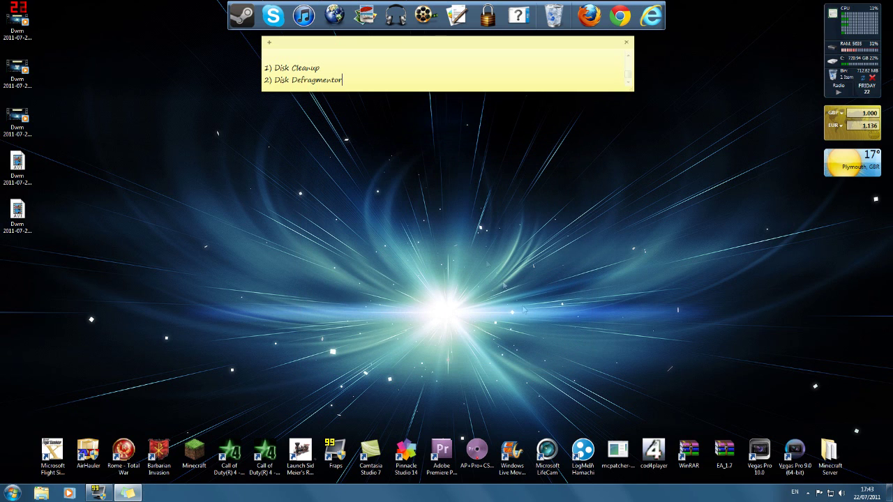